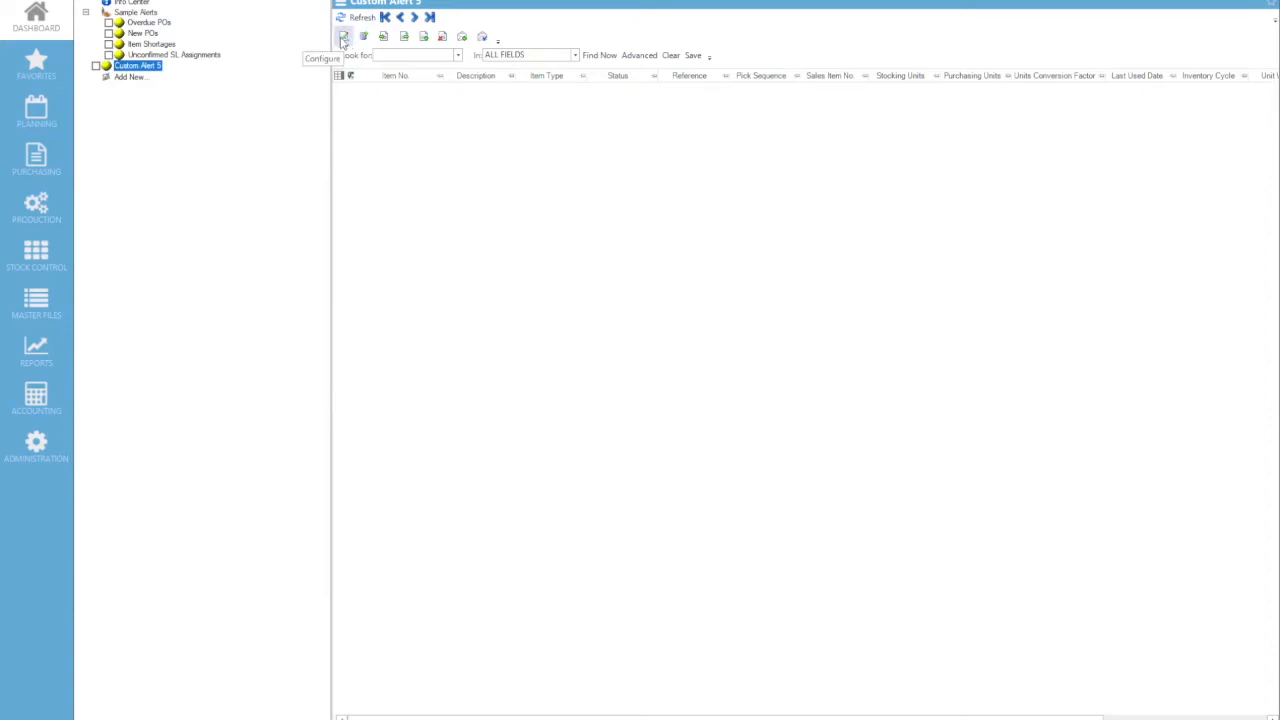
# - Configure Custom Alert 5 with the name "MO Details Lines With WIP" and Manufacturing Order Details as its data source
pyautogui.click(344, 38)
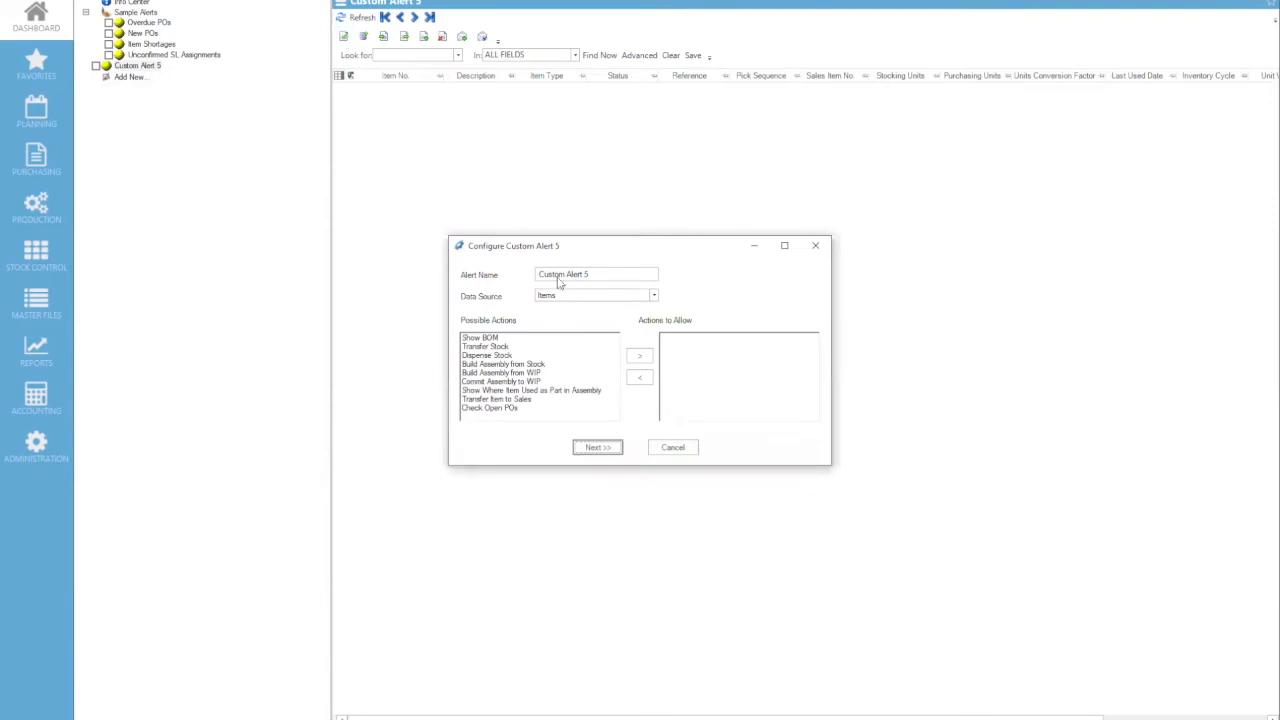
pyautogui.moveTo(594, 273); pyautogui.dragTo(512, 273)
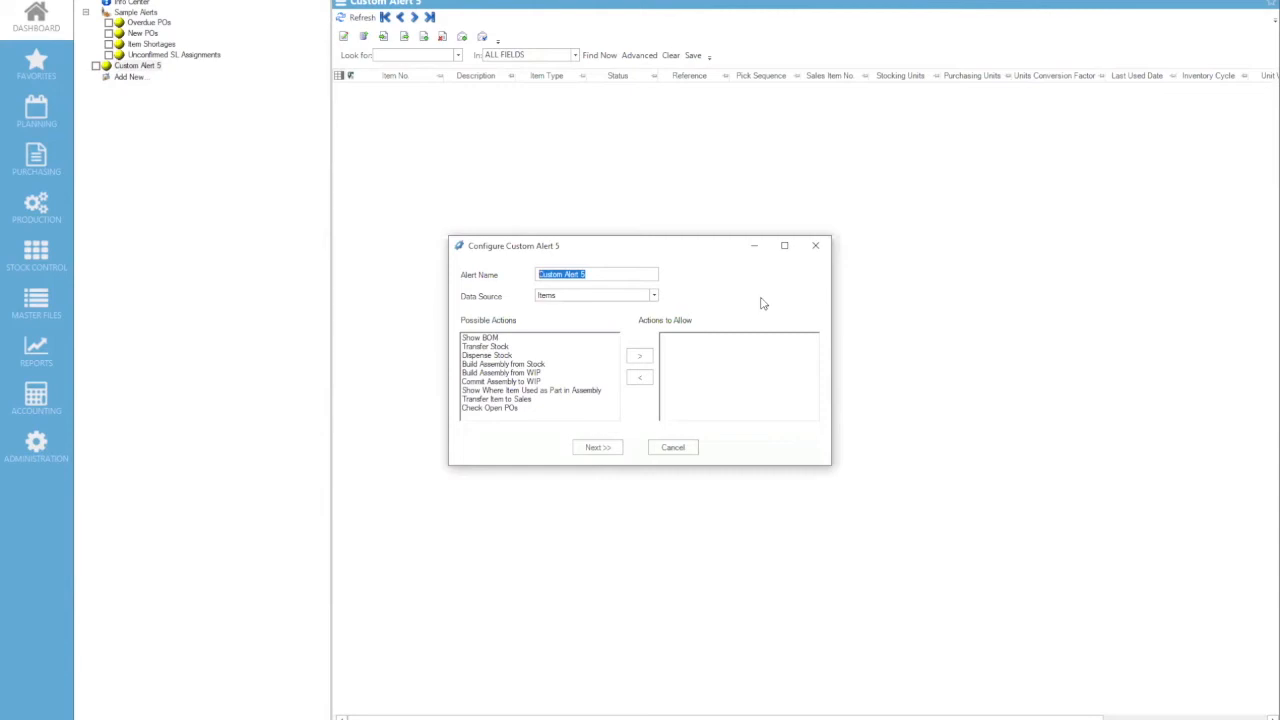
pyautogui.write('MO Details Lines With WIP')
pyautogui.click(653, 296)
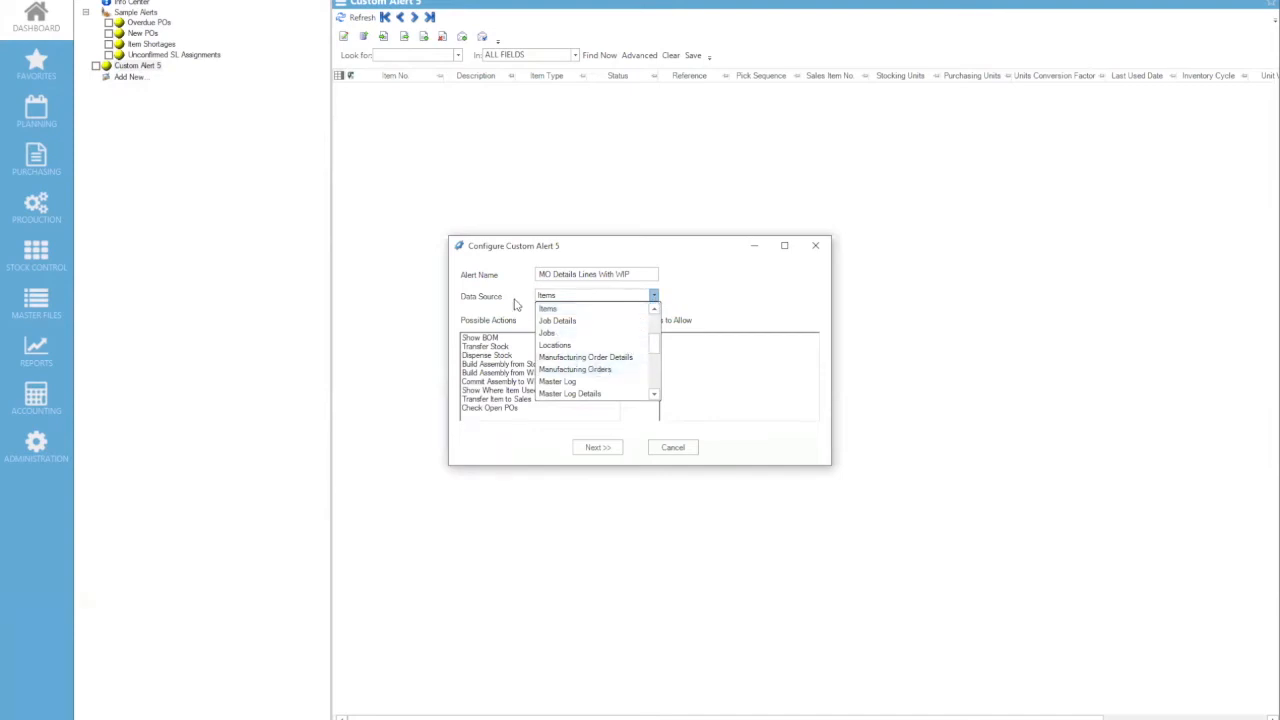
pyautogui.click(609, 358)
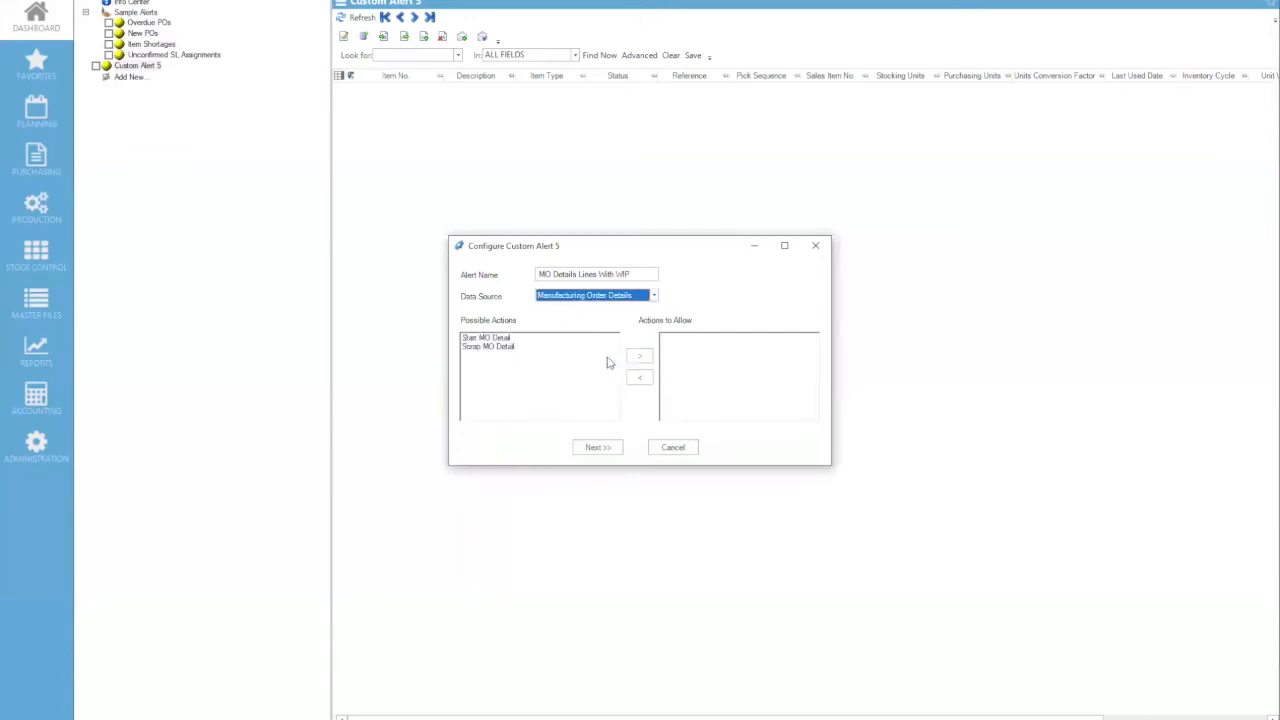
# - Allow the Scrap MO Detail action for the alert and proceed to its criteria
pyautogui.click(490, 348)
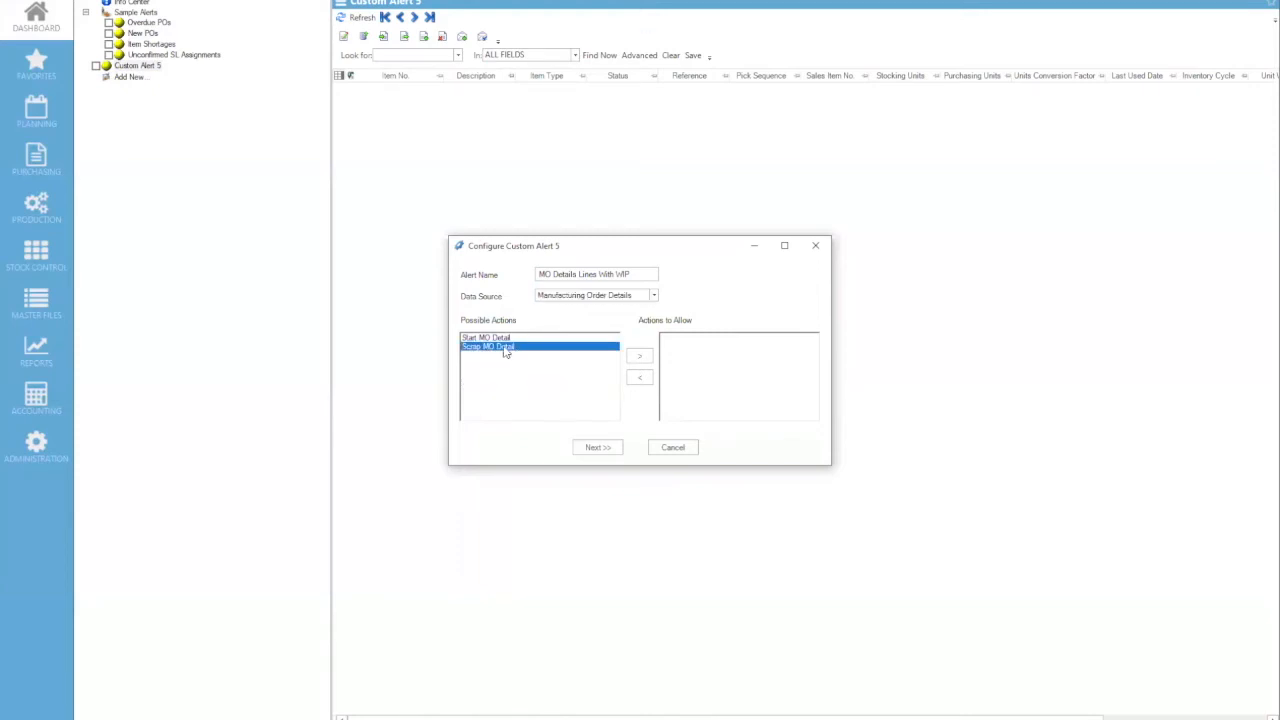
pyautogui.click(640, 356)
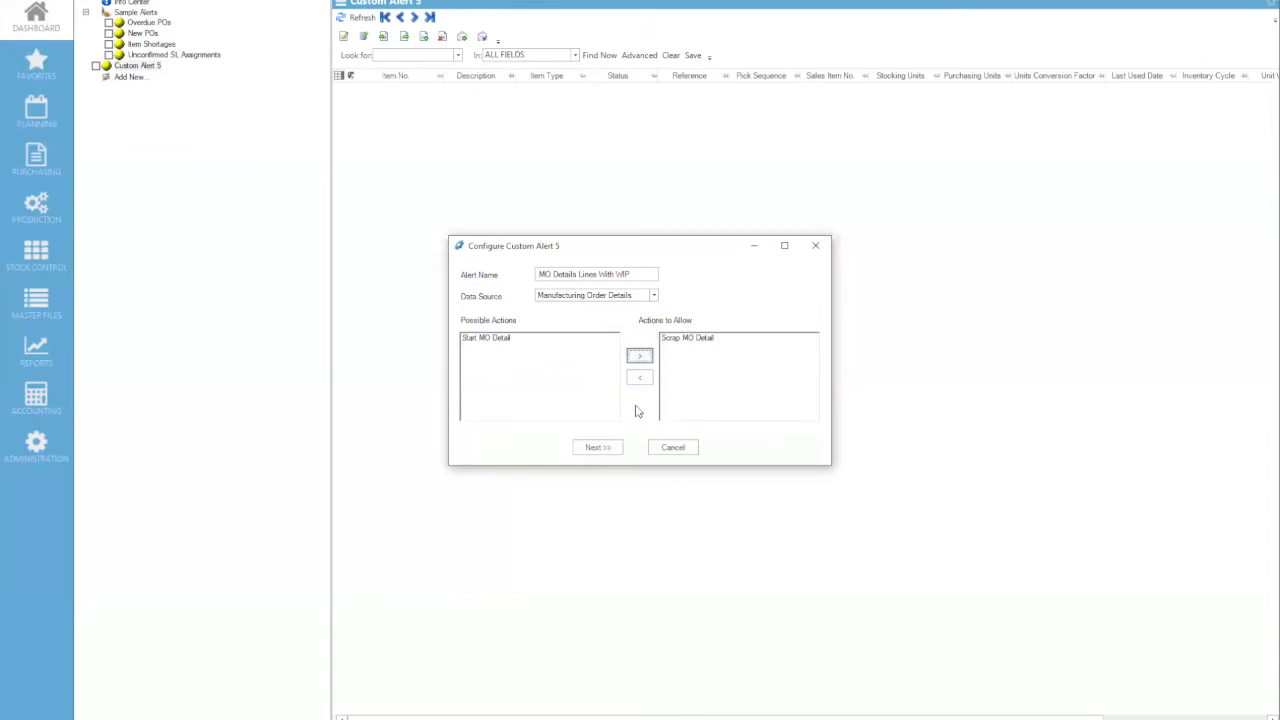
pyautogui.click(603, 449)
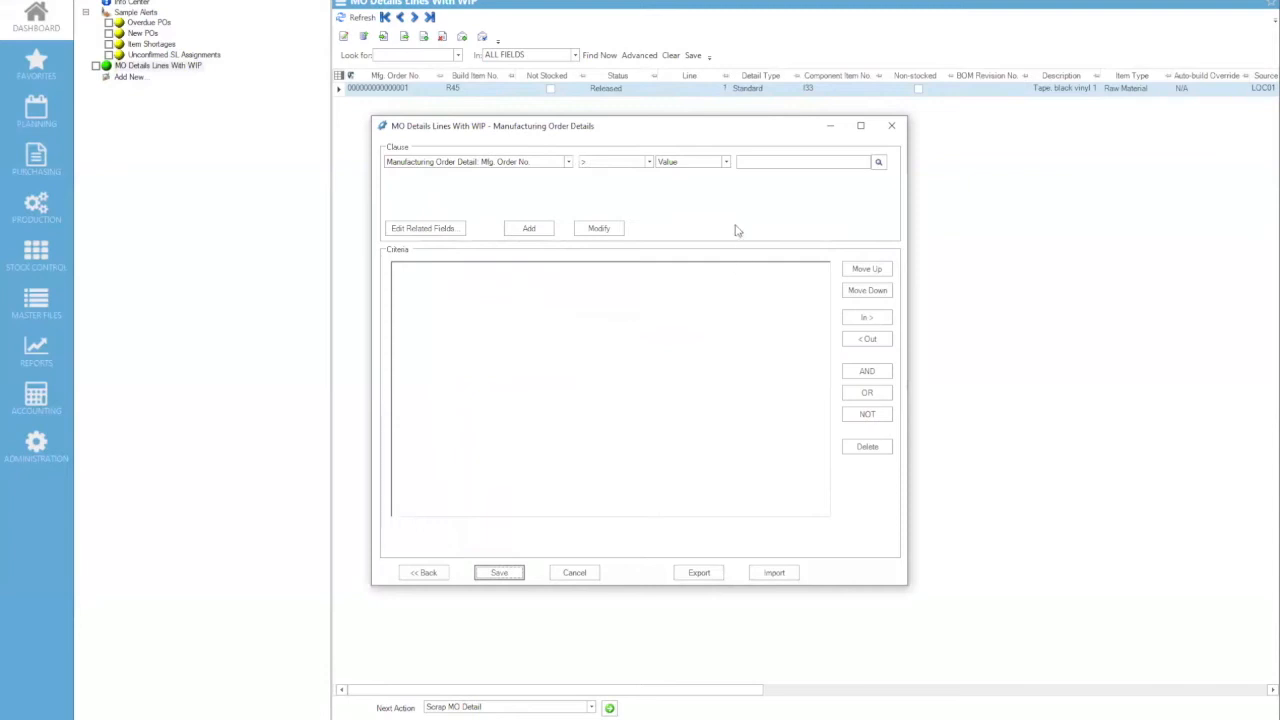
# - Add a criterion that the manufacturing order's Status Is Released
pyautogui.click(568, 162)
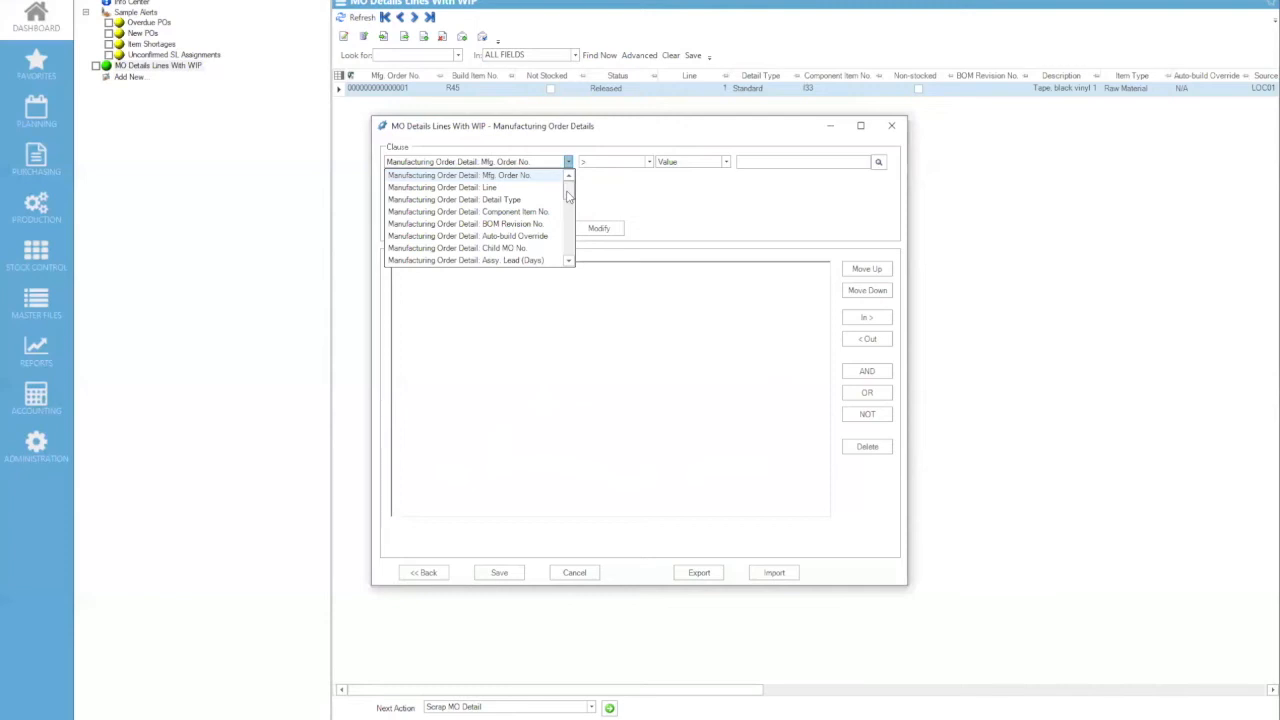
pyautogui.scroll(-1, 568, 197)
pyautogui.moveTo(568, 197); pyautogui.dragTo(562, 243)
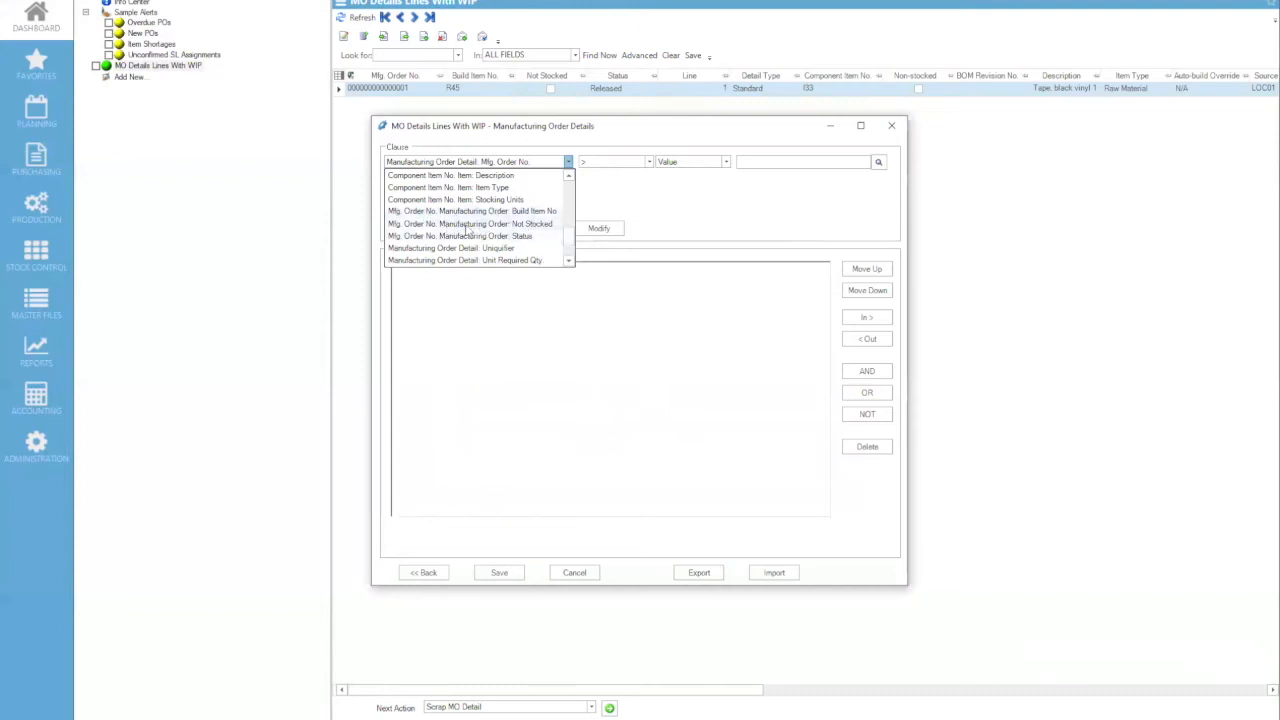
pyautogui.click(498, 237)
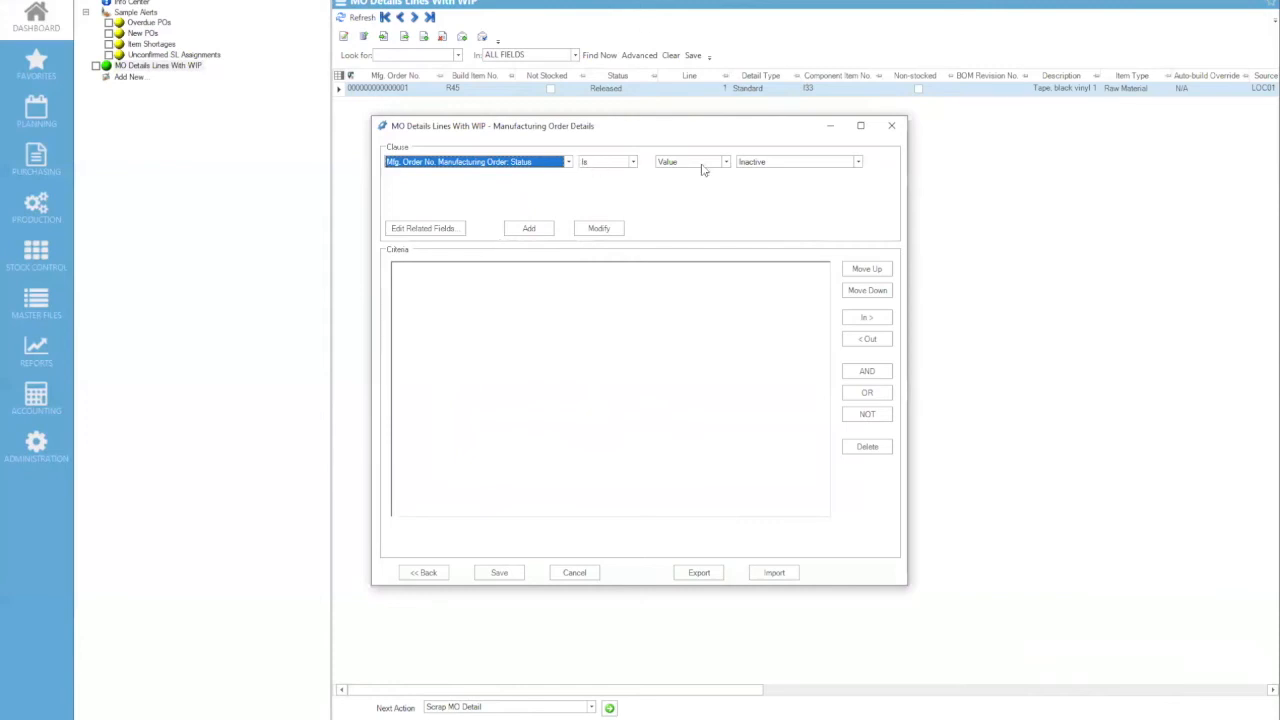
pyautogui.click(857, 162)
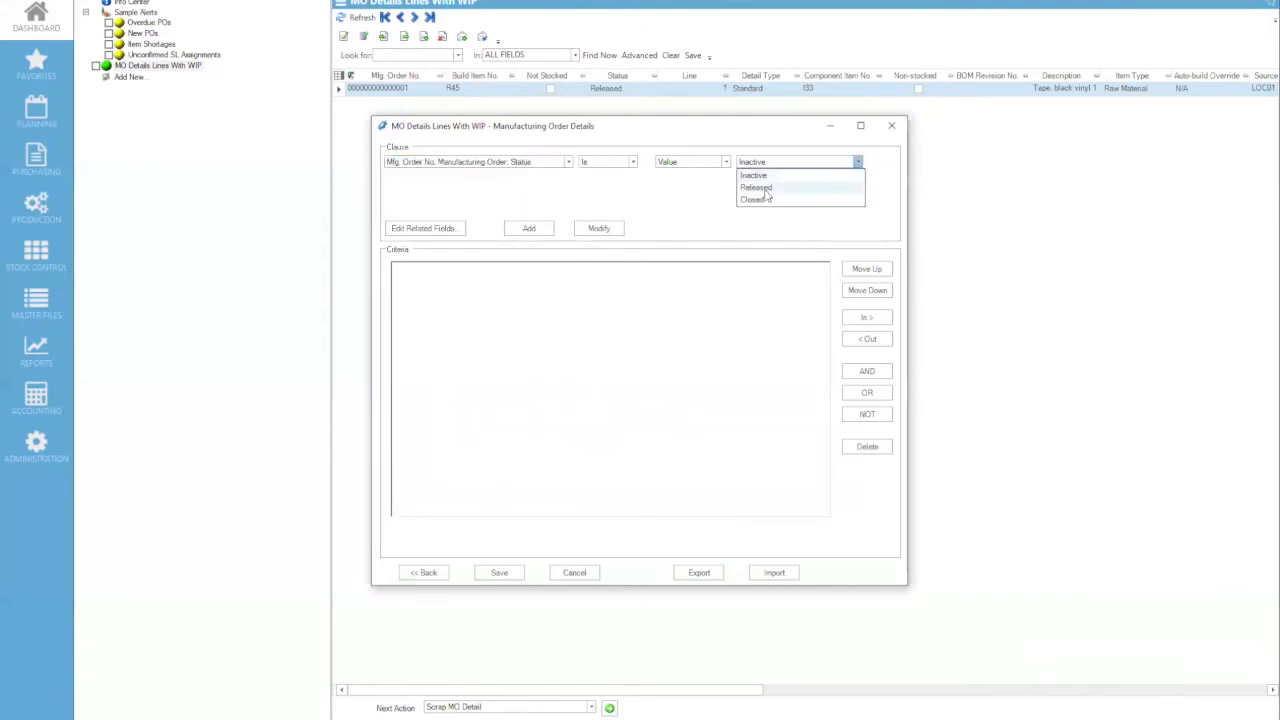
pyautogui.click(767, 188)
pyautogui.click(530, 230)
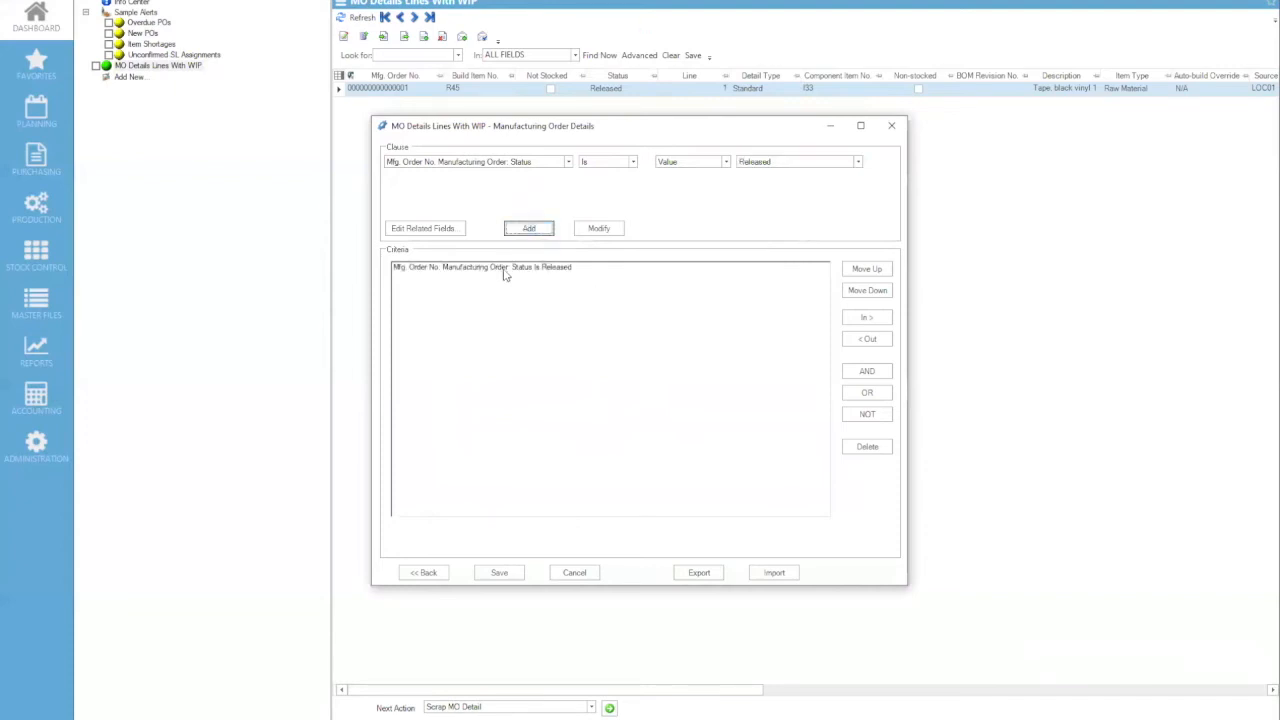
# - Add an AND condition that Manufacturing Order Detail: WIP is greater than 0, and save the alert
pyautogui.click(866, 371)
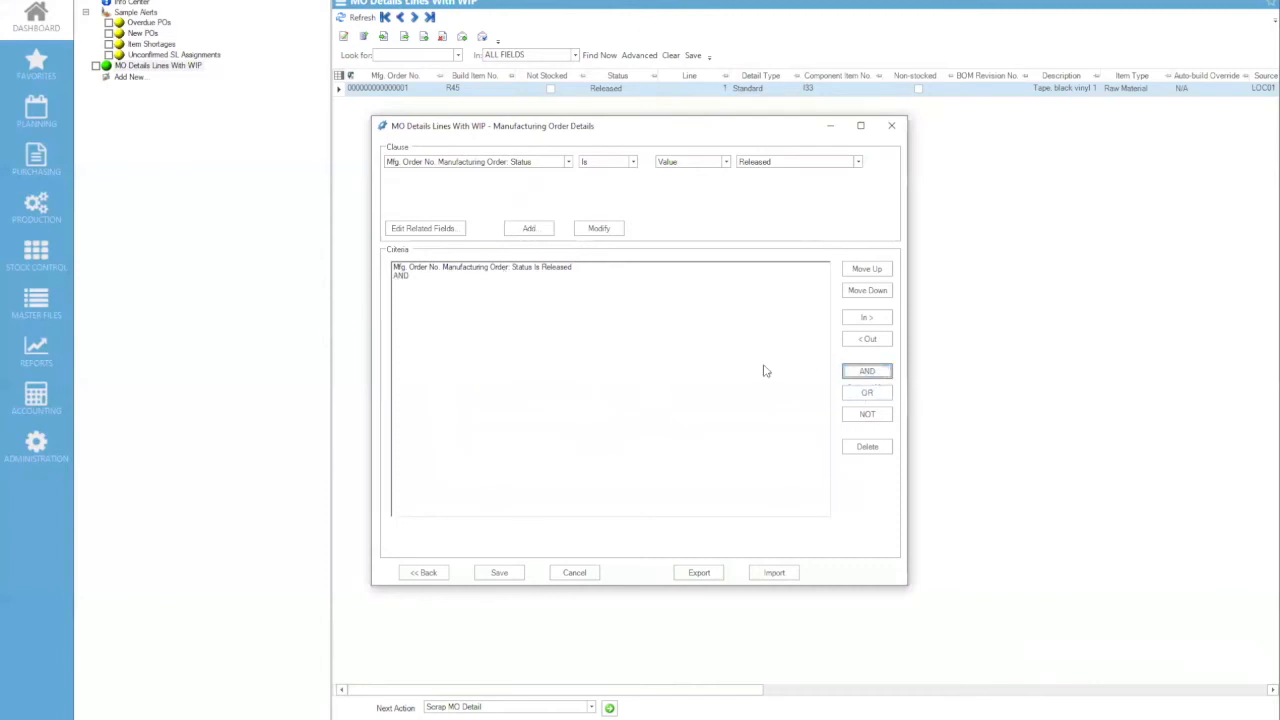
pyautogui.click(568, 162)
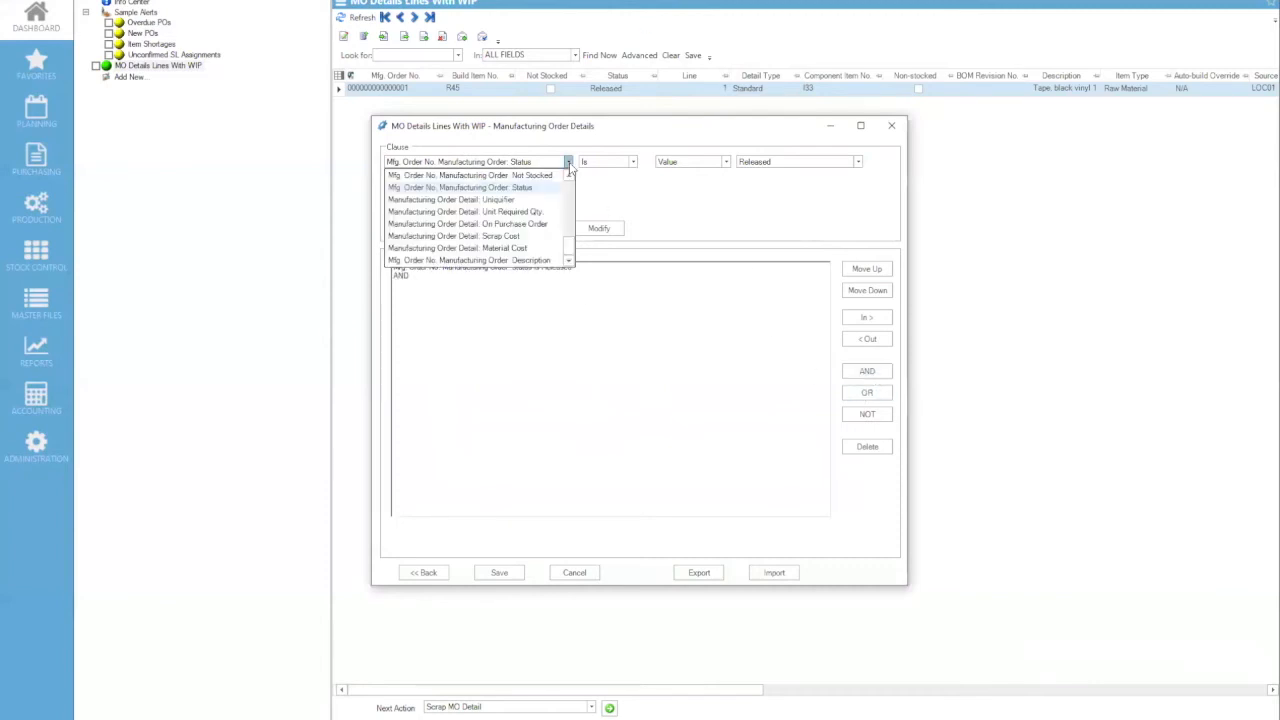
pyautogui.moveTo(570, 246); pyautogui.dragTo(568, 207)
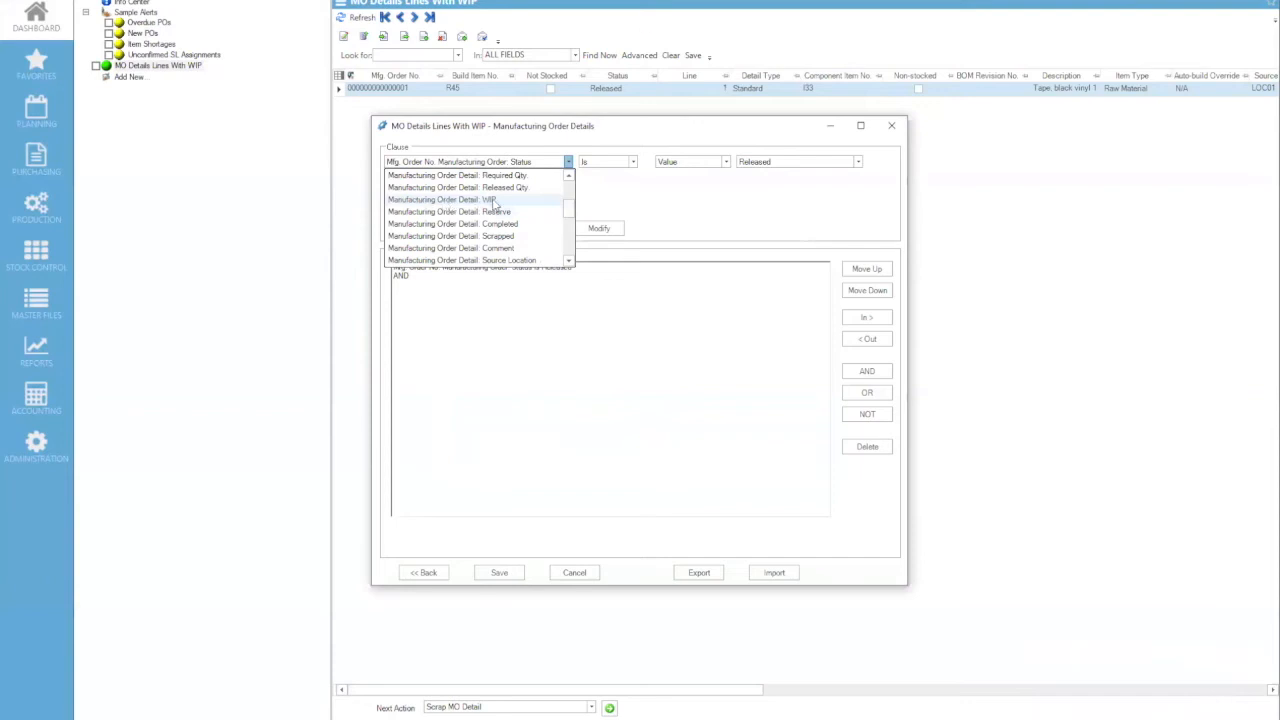
pyautogui.click(442, 200)
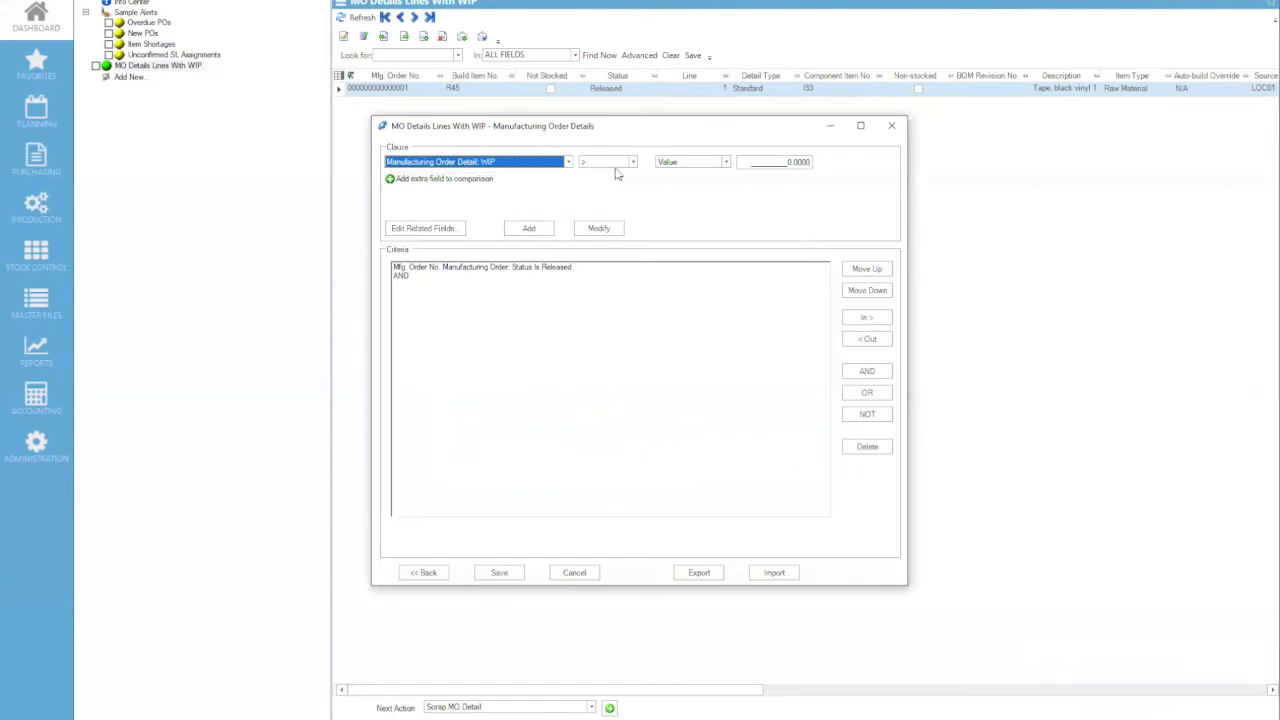
pyautogui.click(531, 230)
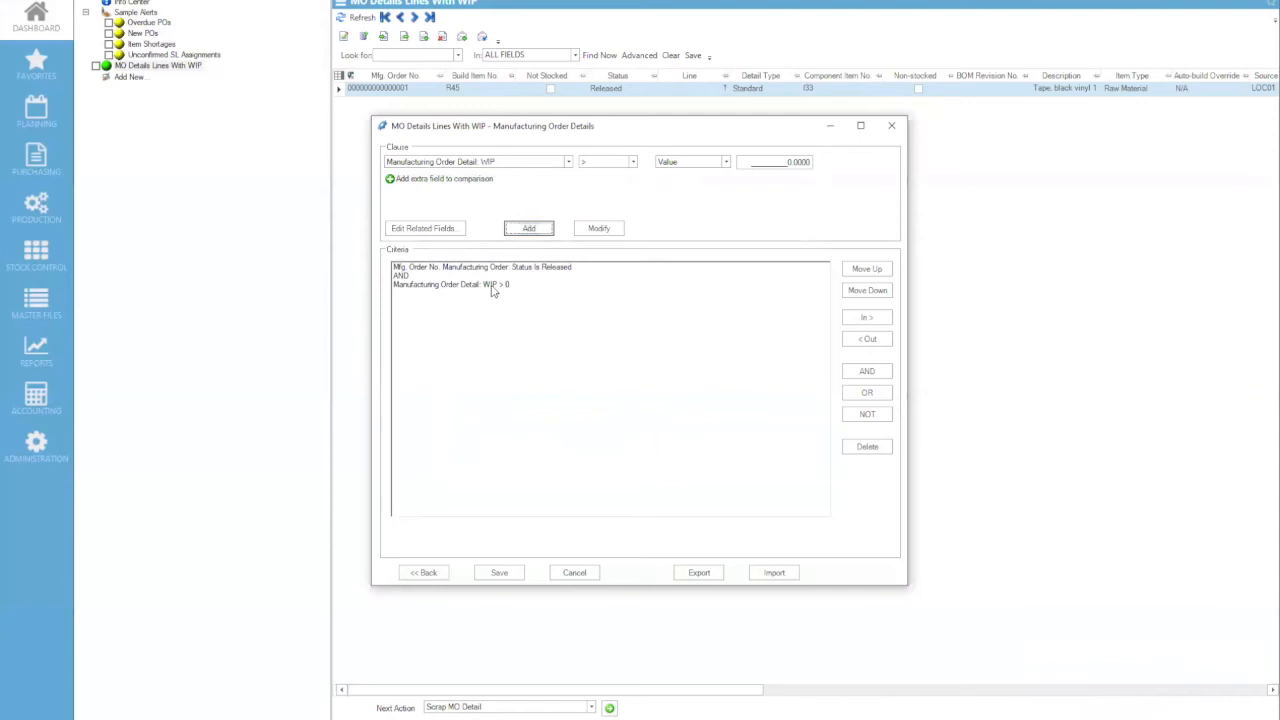
pyautogui.click(499, 572)
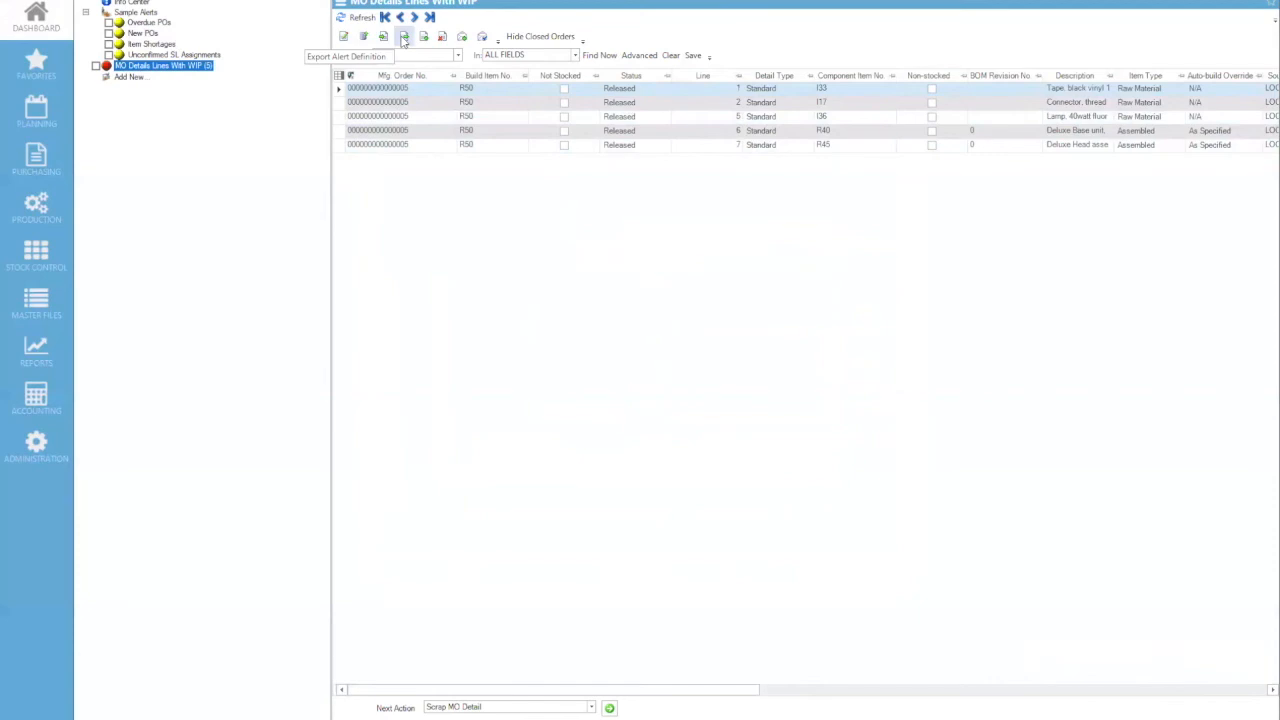
# - Export the alert definition to the Documents folder as Alert-MODetailsWithWIP
pyautogui.click(404, 38)
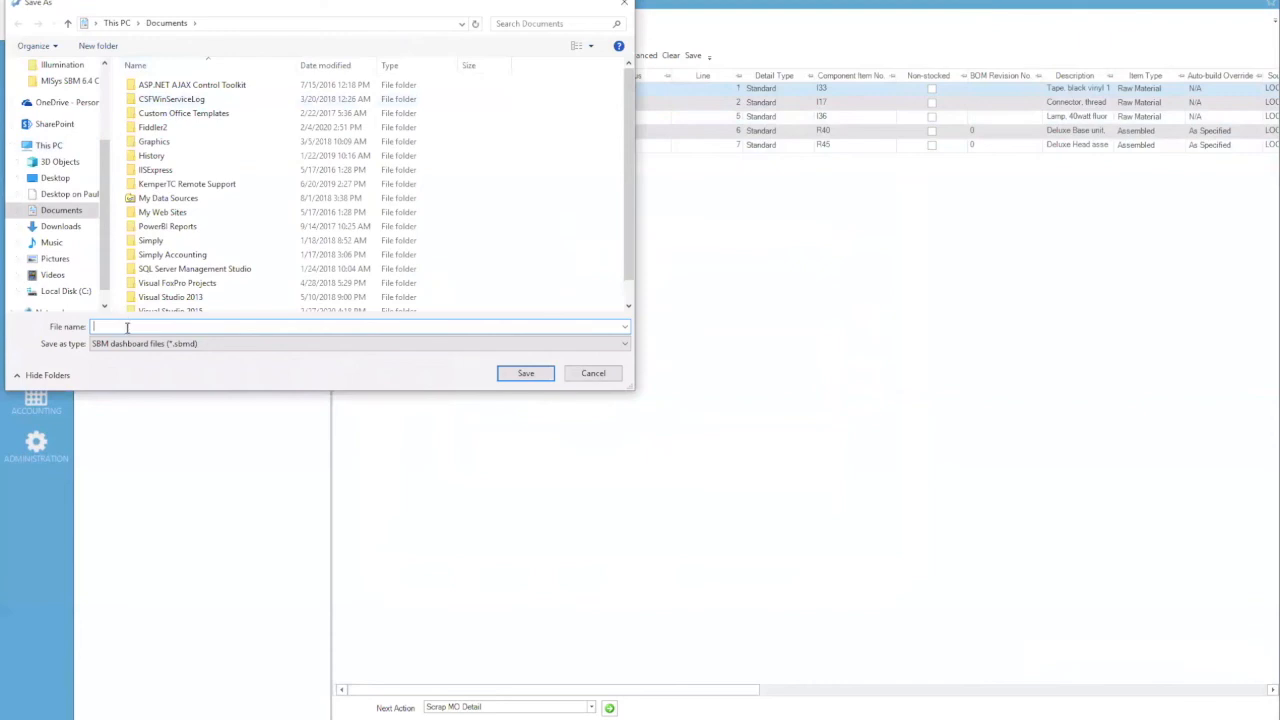
pyautogui.write('Alert-MODetailsWithWIP')
pyautogui.click(532, 373)
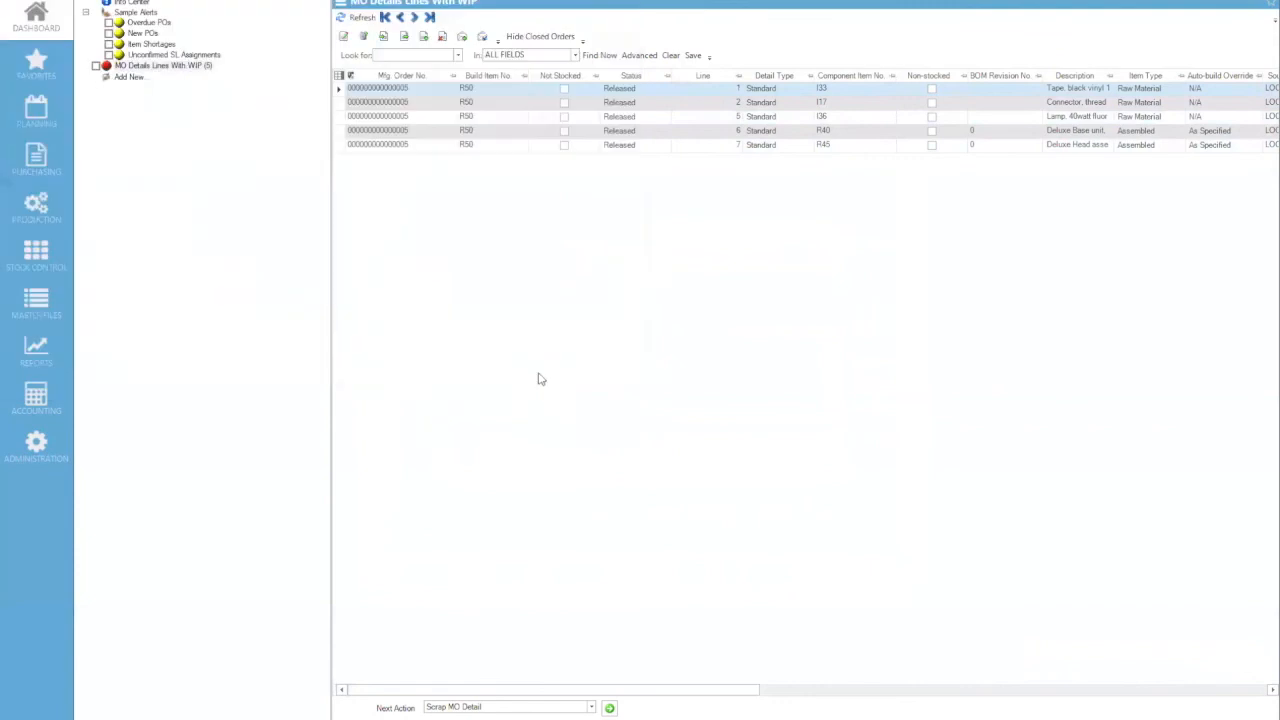
# - Delete the MO Details Lines With WIP alert and add a new blank custom alert in its place
pyautogui.rightClick(139, 69)
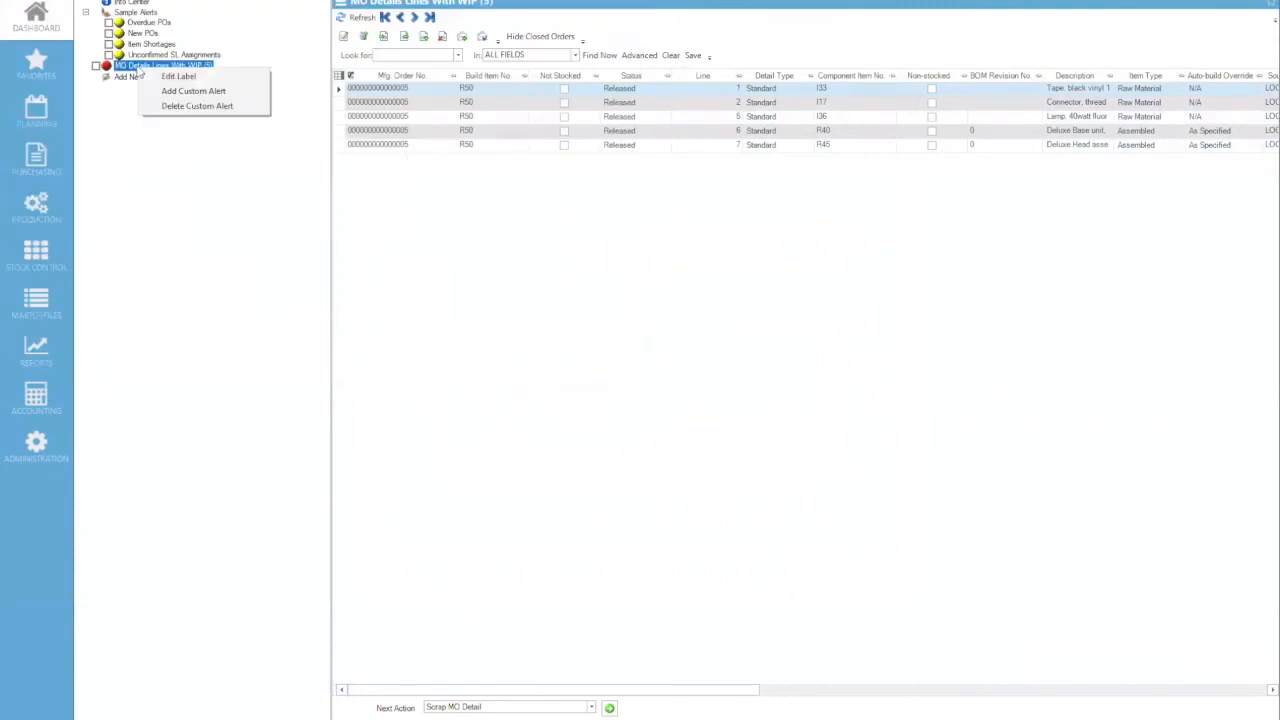
pyautogui.click(195, 106)
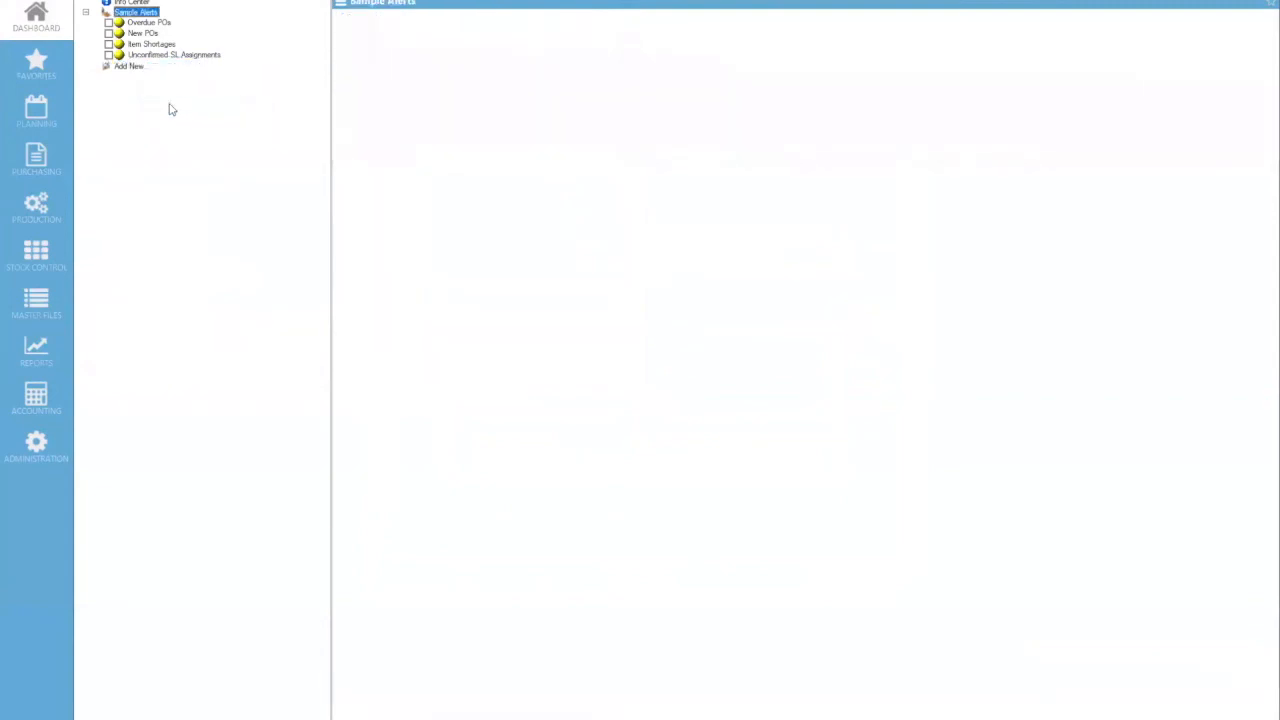
pyautogui.click(126, 67)
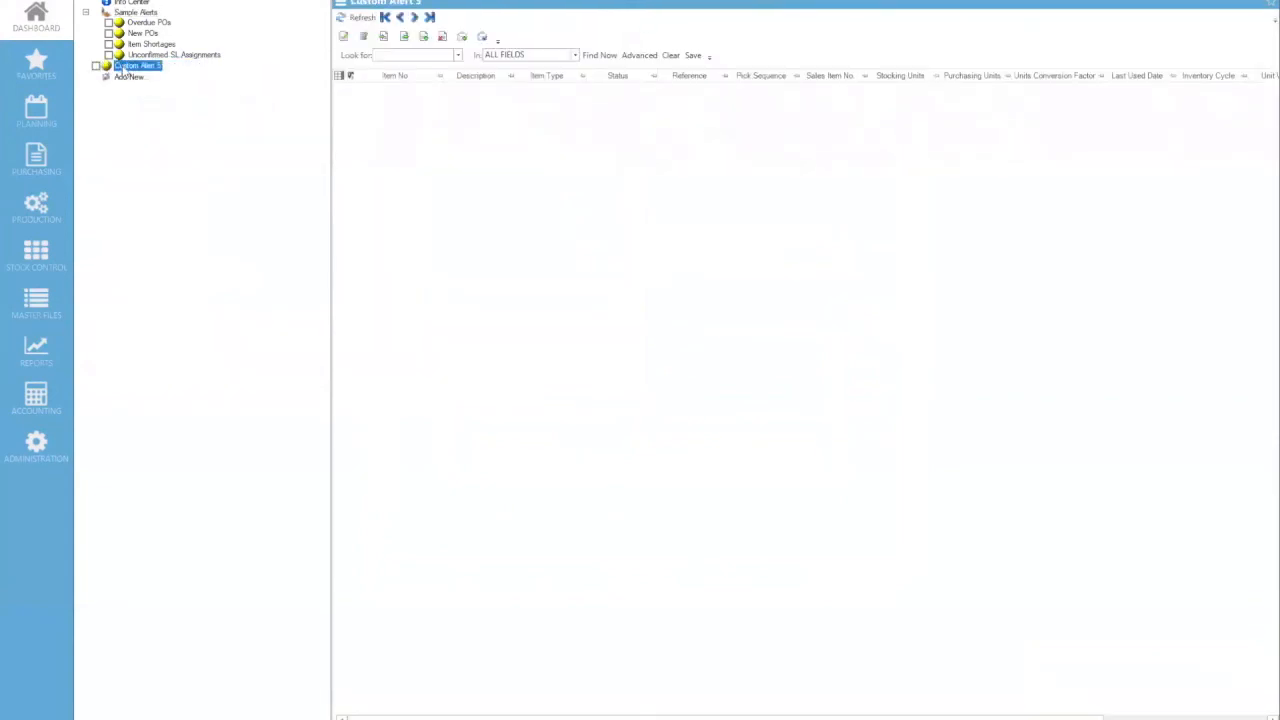
# - Import the alert definition Alert-MODetailsWithWIP.sbmd from the Documents folder into the new custom alert
pyautogui.click(386, 41)
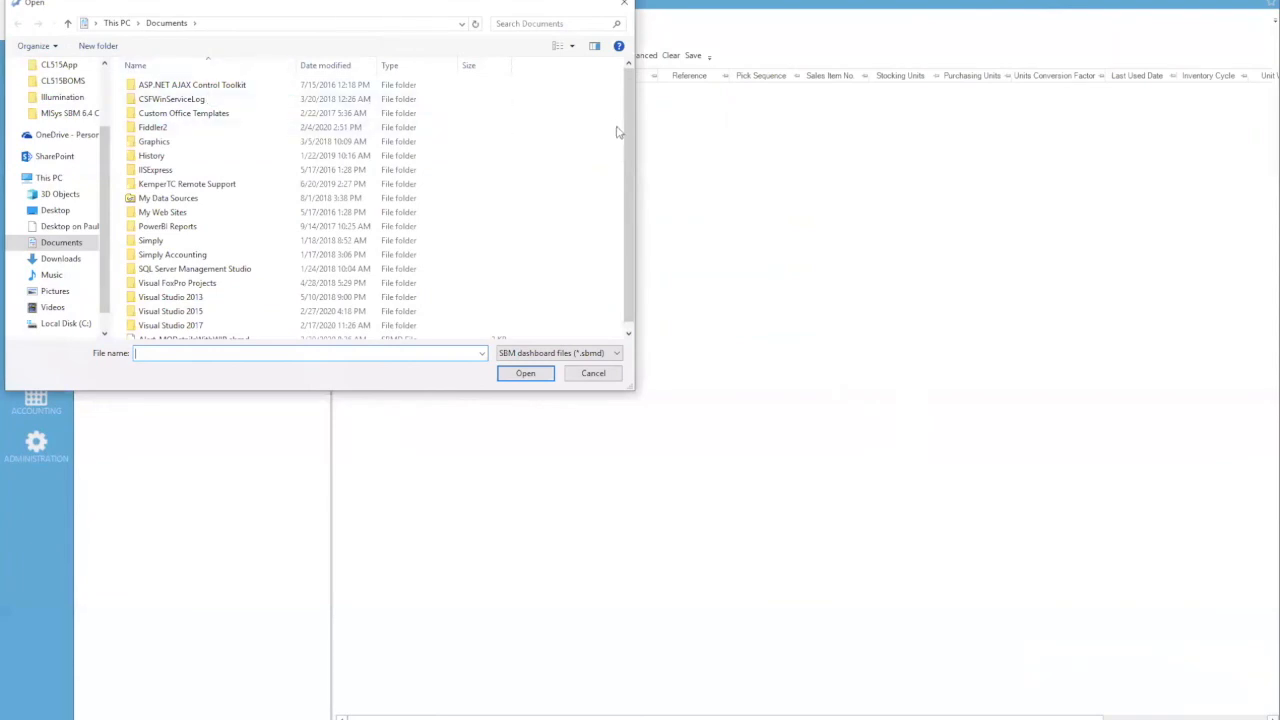
pyautogui.moveTo(627, 120); pyautogui.dragTo(628, 214)
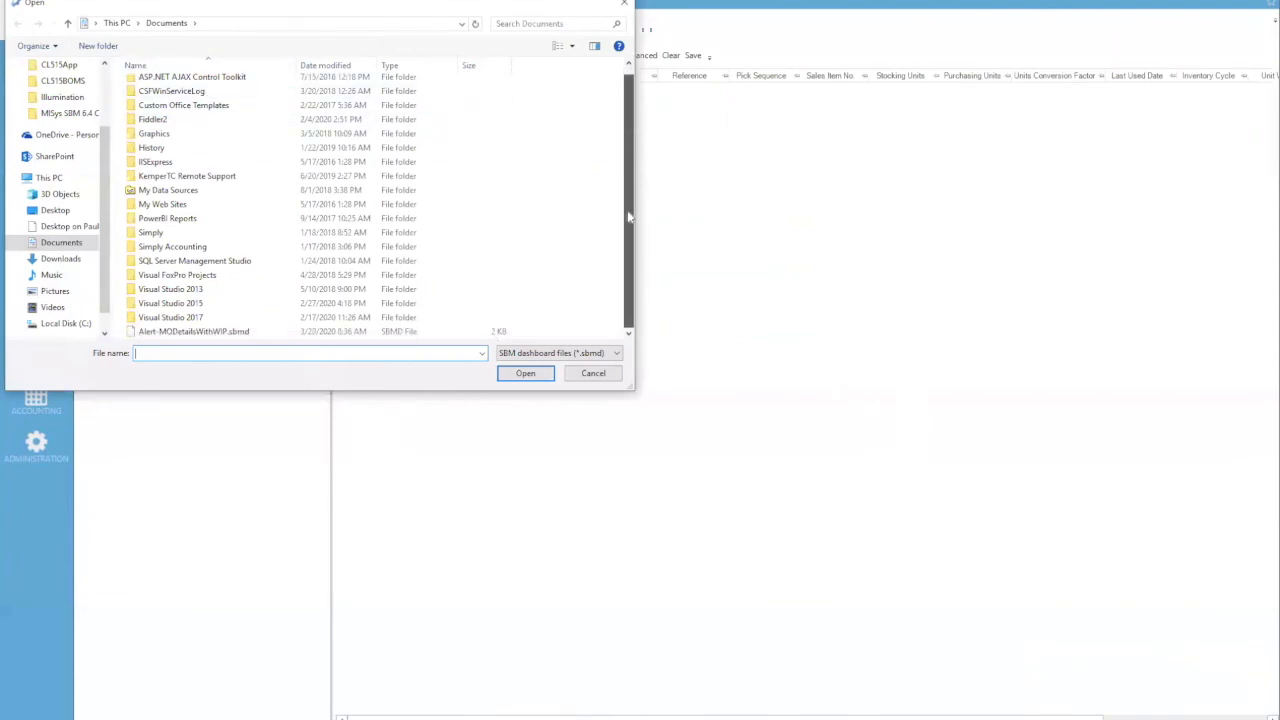
pyautogui.click(203, 336)
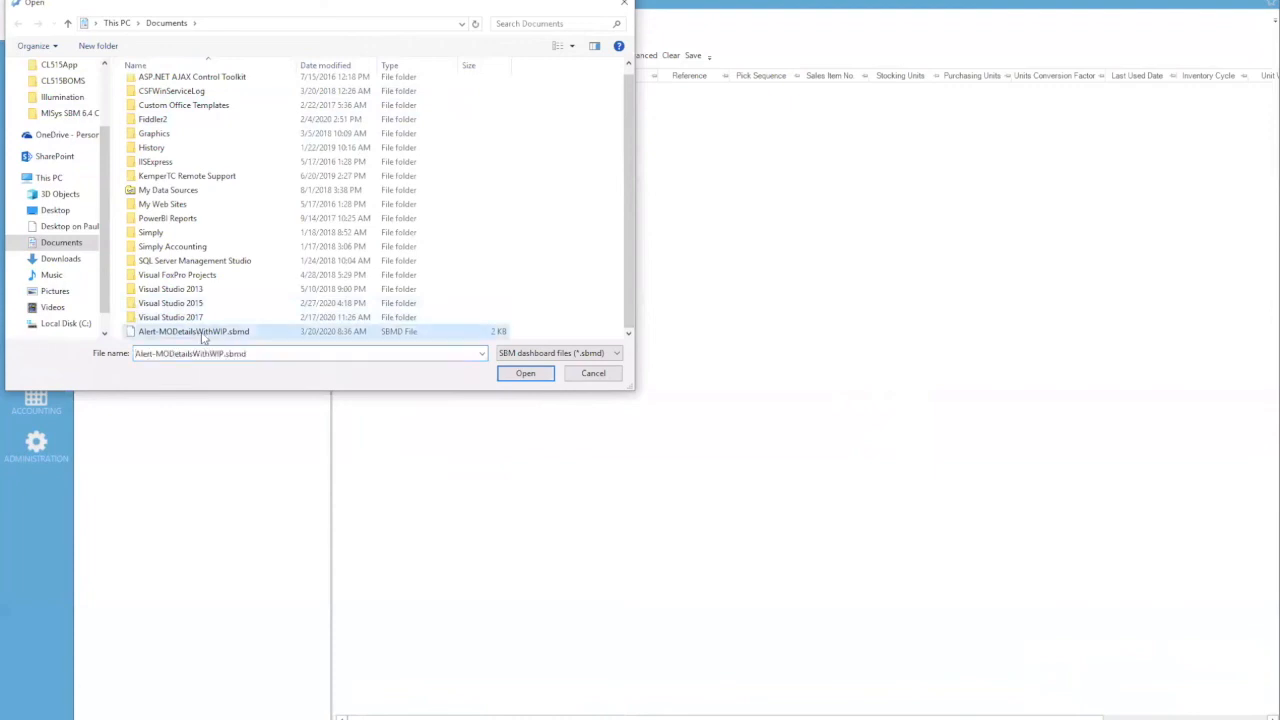
pyautogui.click(526, 374)
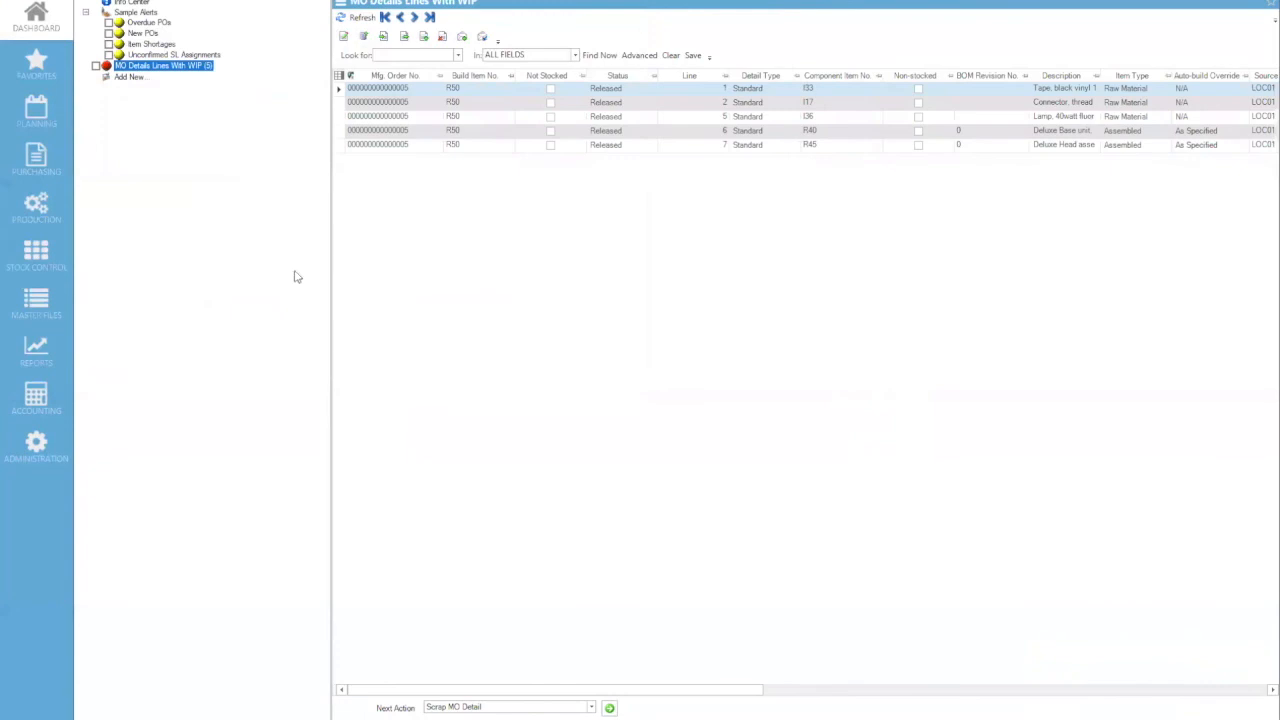